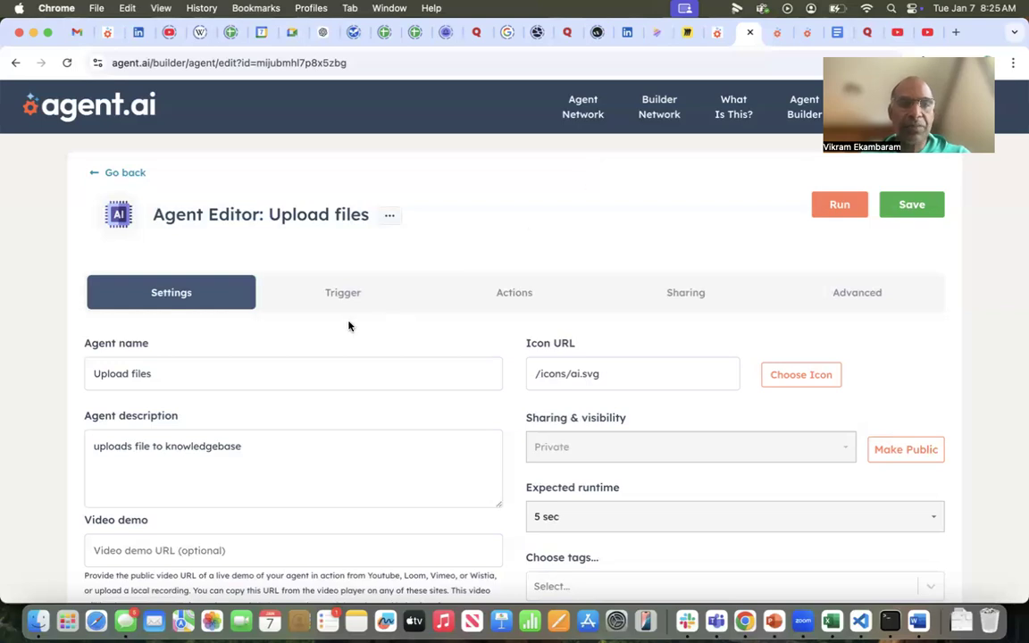
Review the Upload files agent's actions and the User Input action types available to add.
left_click(516, 296)
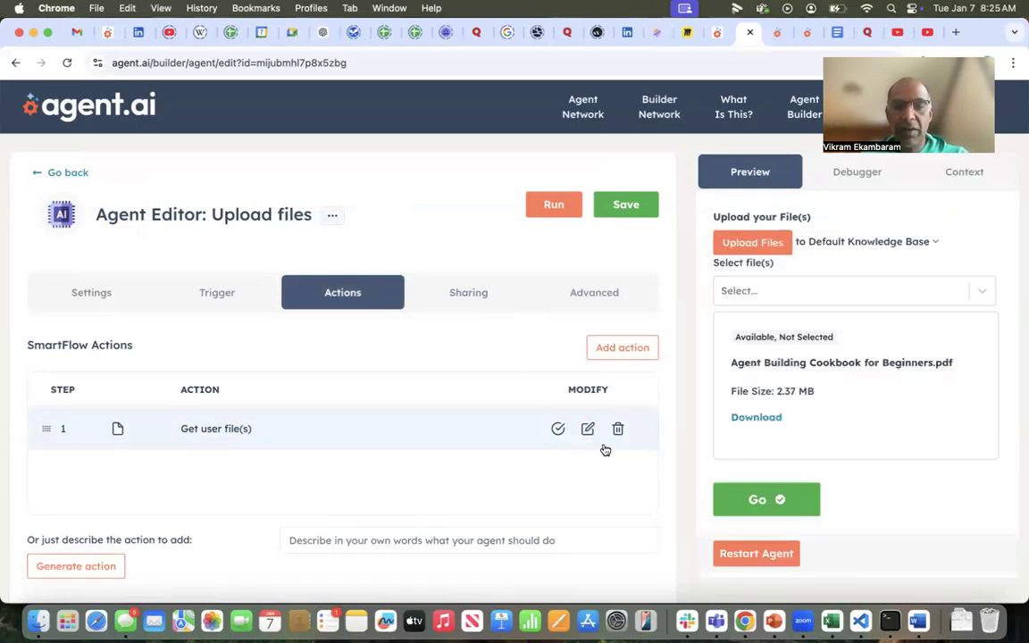
left_click(610, 349)
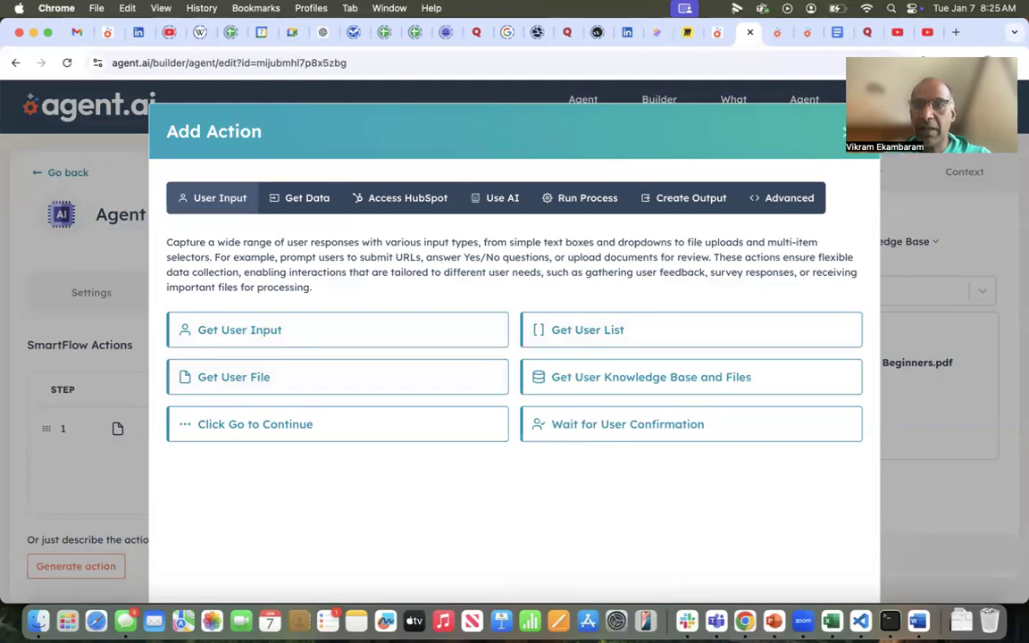
left_click(844, 132)
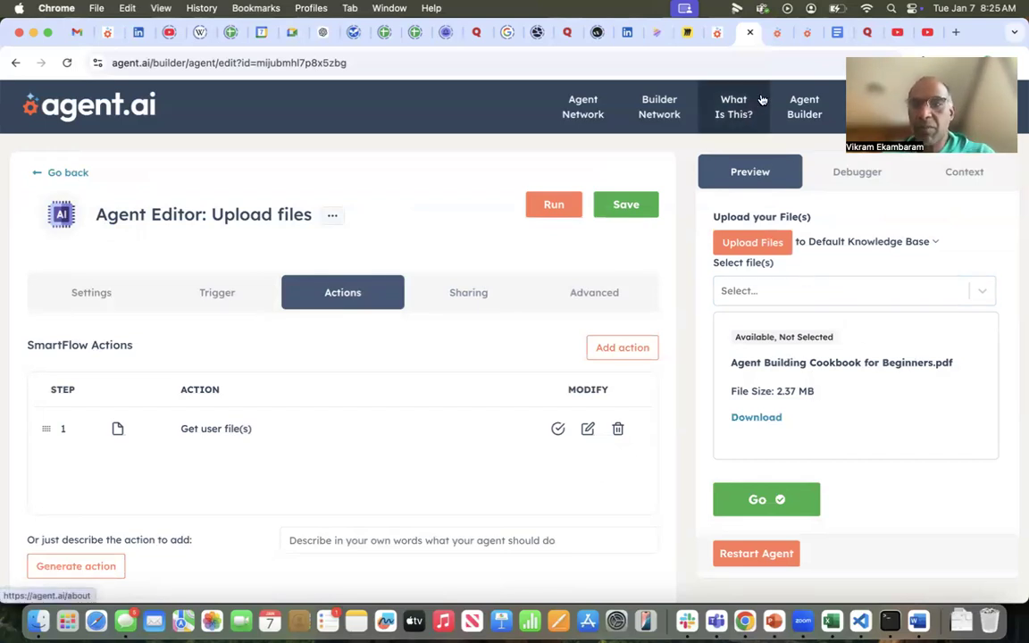
Switch to the Chat with your files - RAG agent and review its general settings and its Get User Input action.
left_click(777, 34)
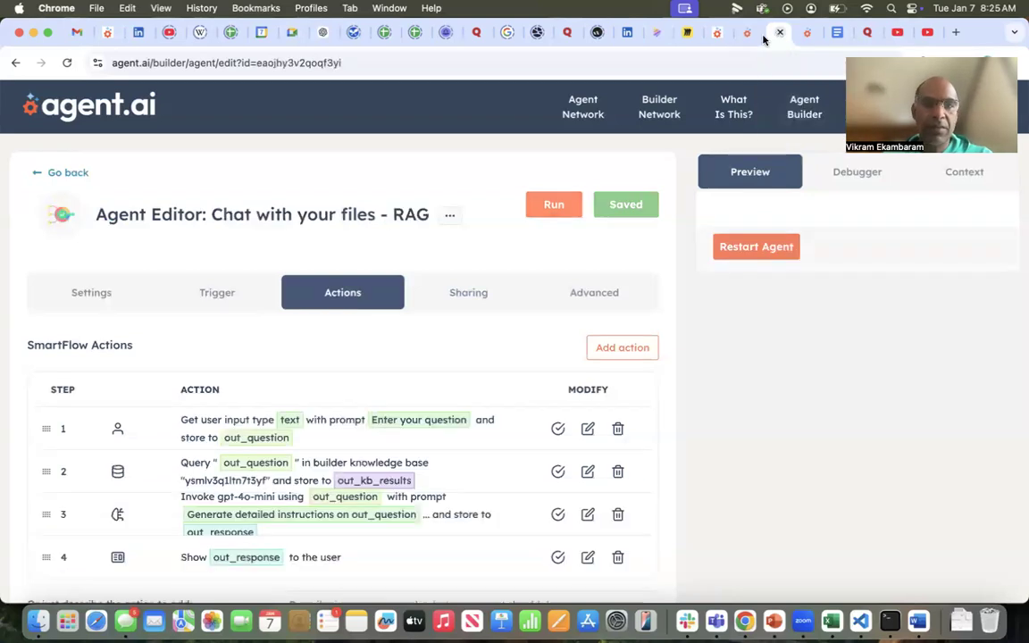
left_click(87, 294)
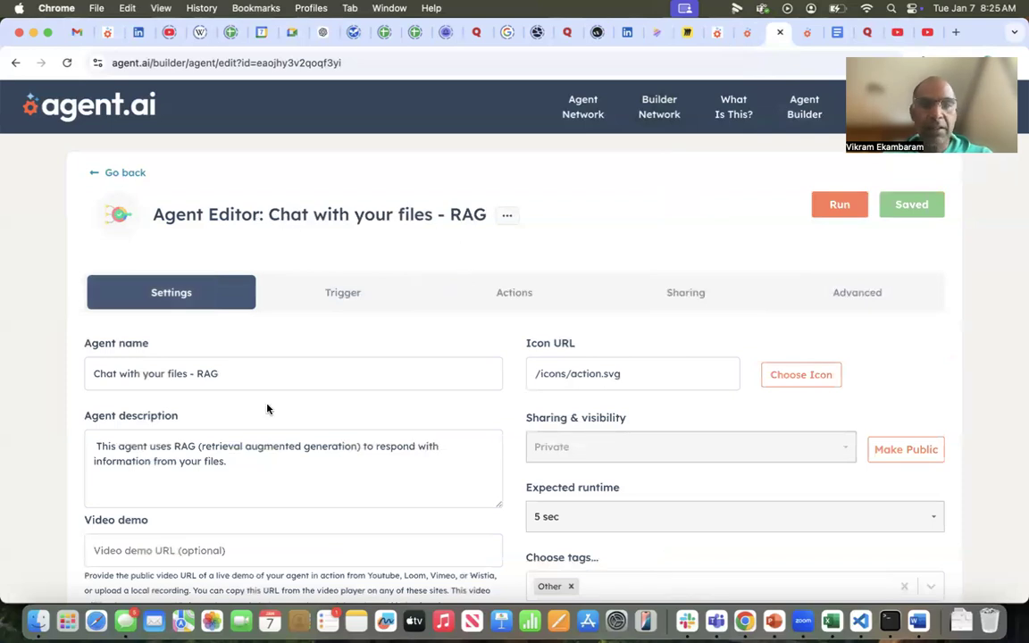
left_click(514, 294)
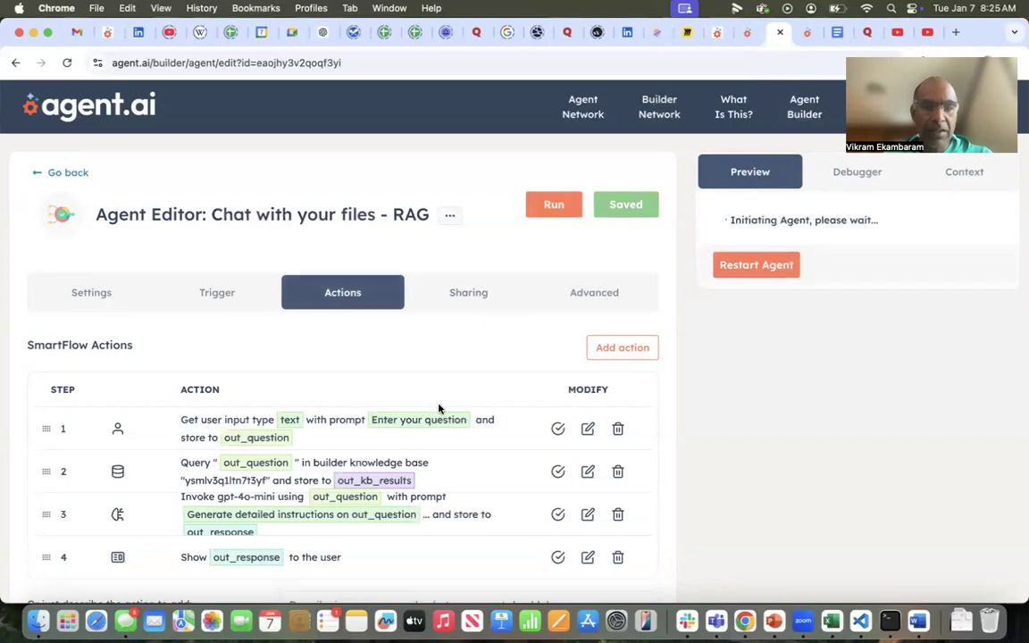
left_click(587, 428)
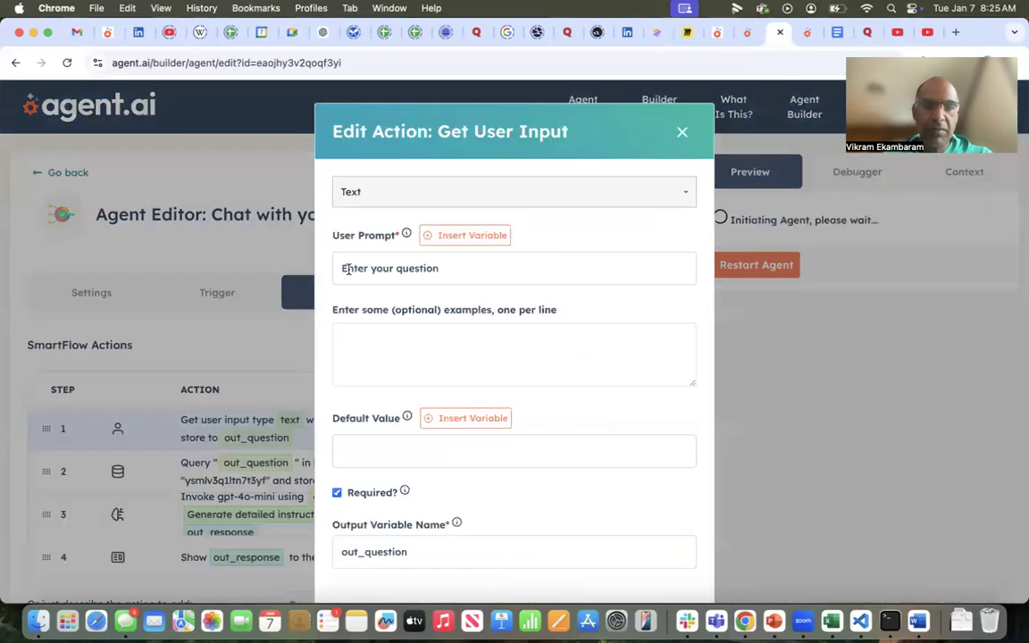
left_click(684, 133)
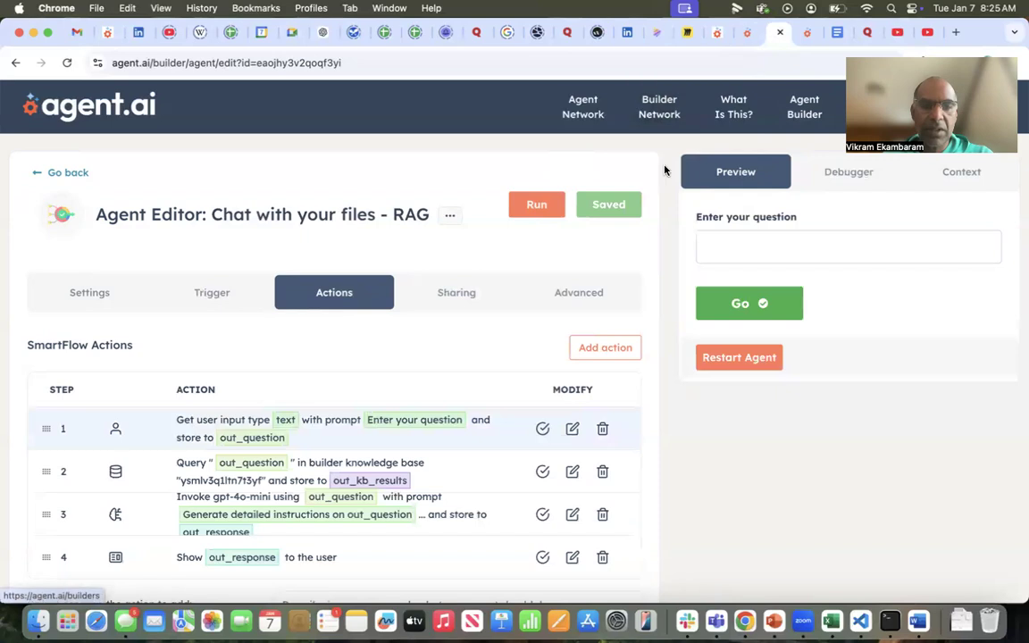
View the RAG agent's knowledge base query action and the Get Data action types available to add.
left_click(568, 473)
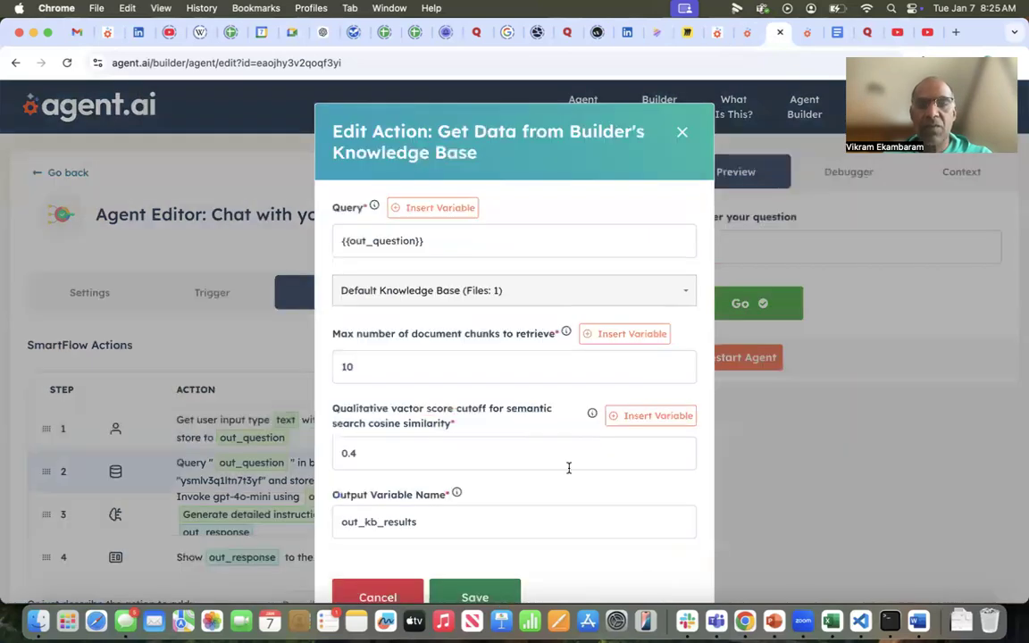
left_click(681, 126)
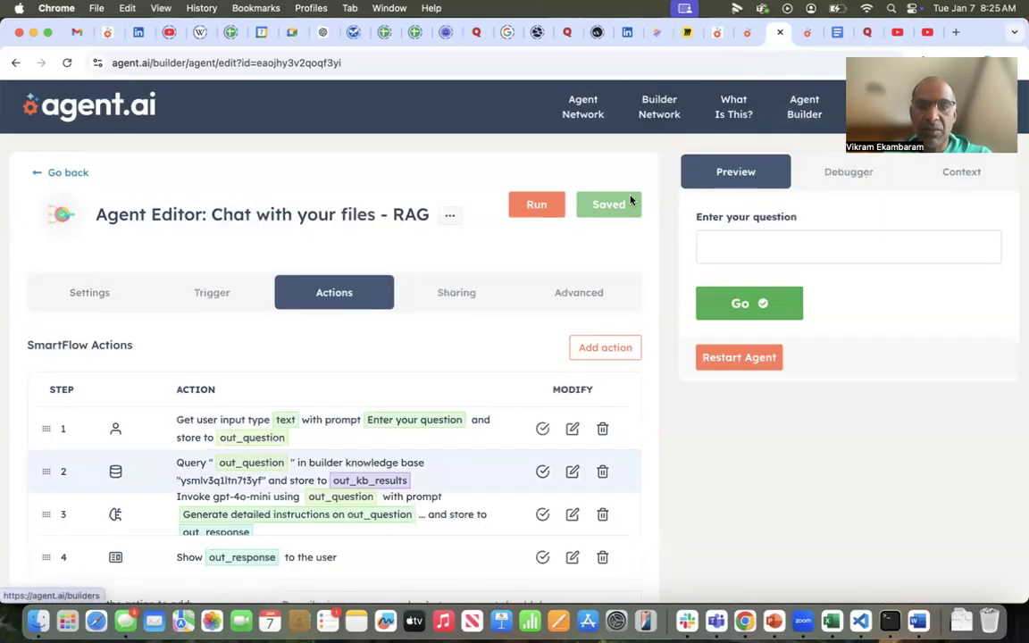
left_click(599, 351)
left_click(306, 200)
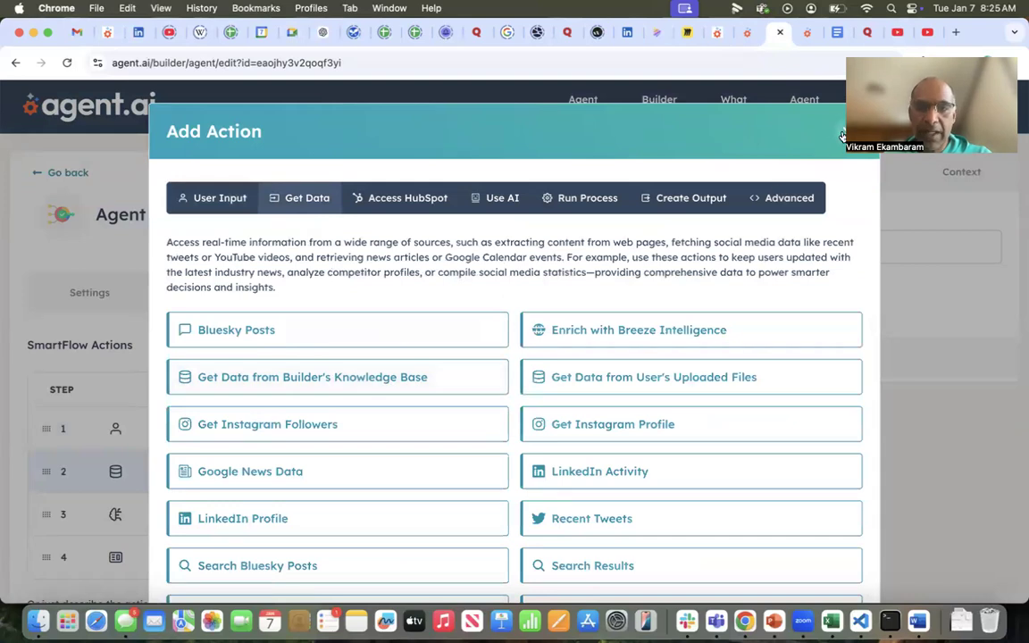
left_click(841, 136)
Examine the query, chunk limit, similarity cutoff and output variable of the Get Data from Builder's Knowledge Base action, and save it.
left_click(569, 468)
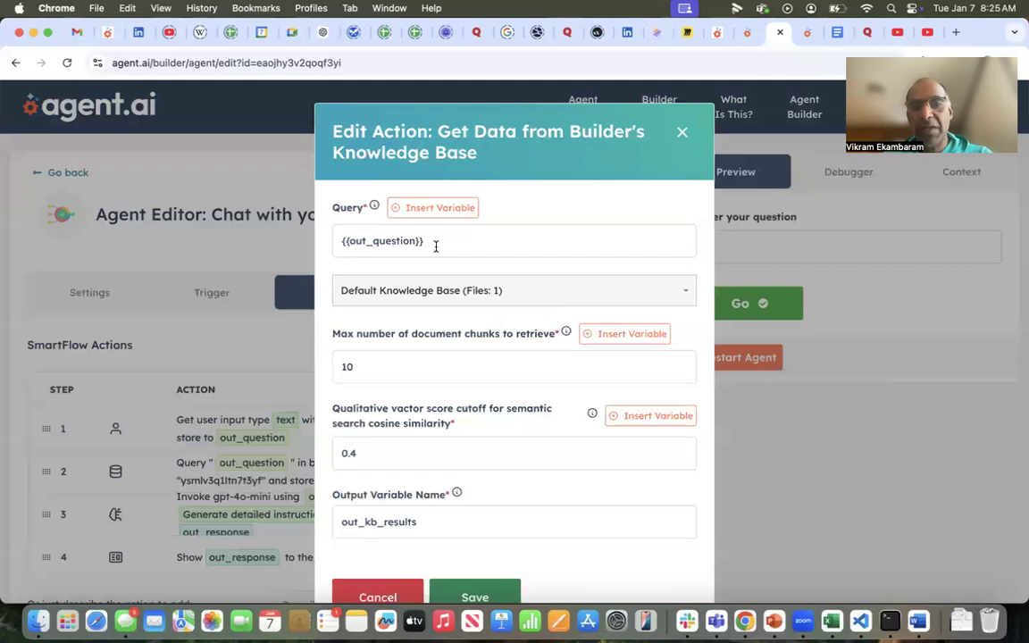
left_click(349, 240)
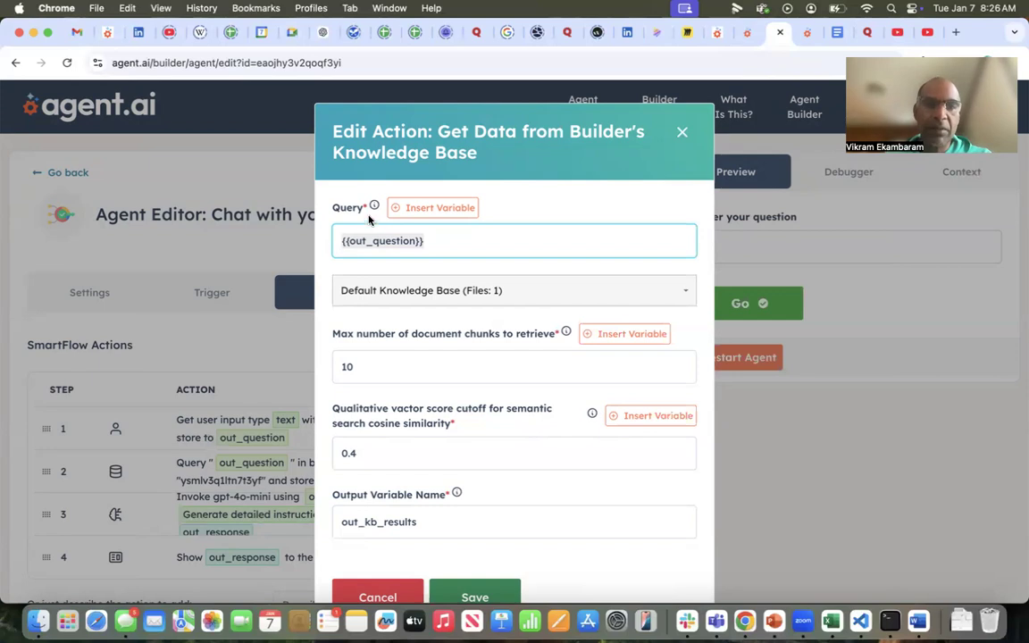
mouse_move(375, 207)
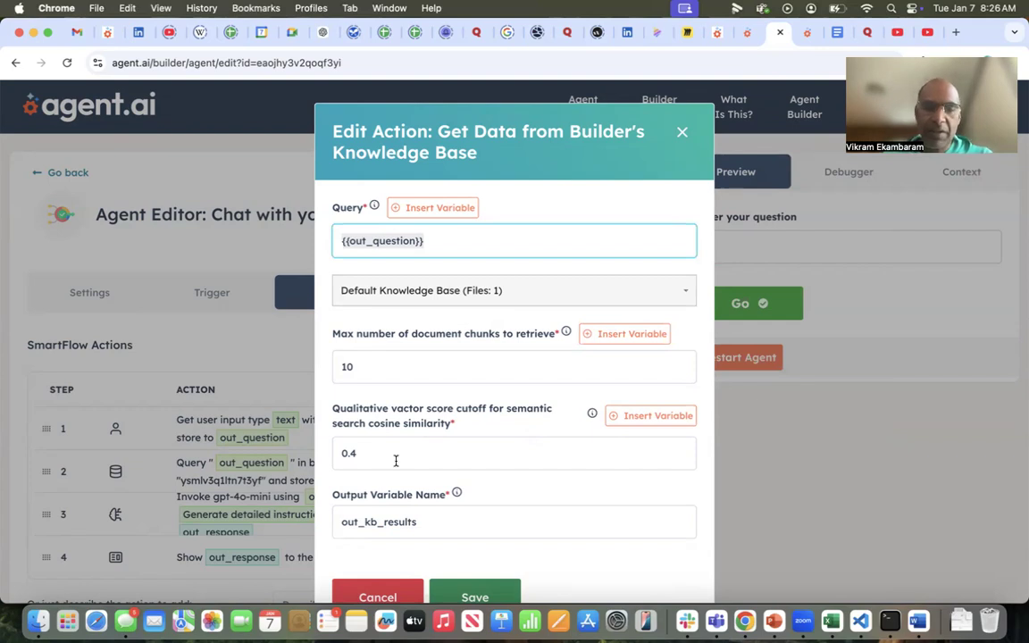
mouse_move(591, 414)
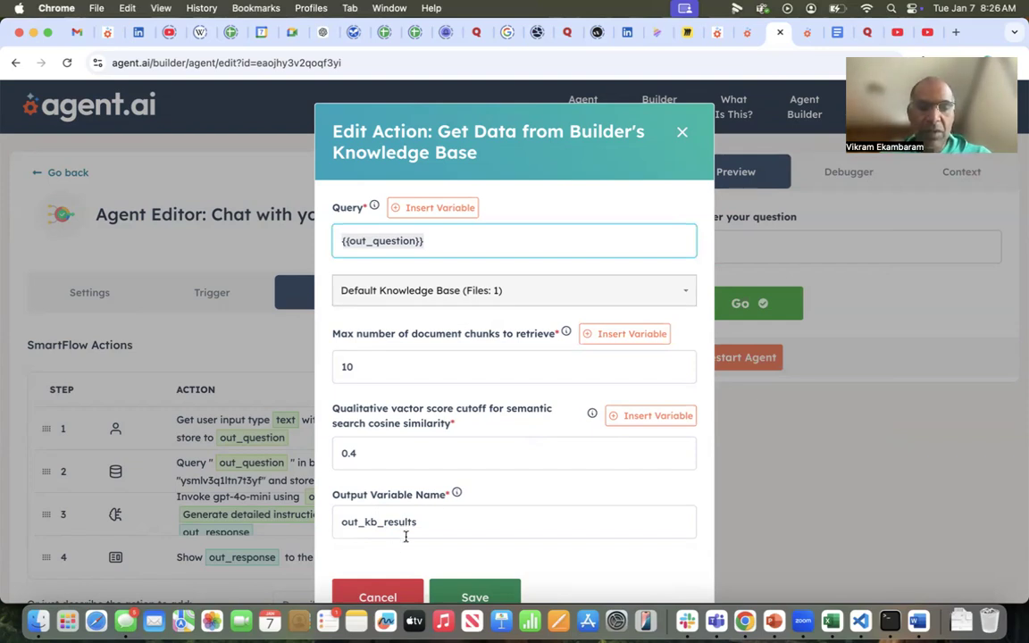
scroll(405, 536, "down", 1)
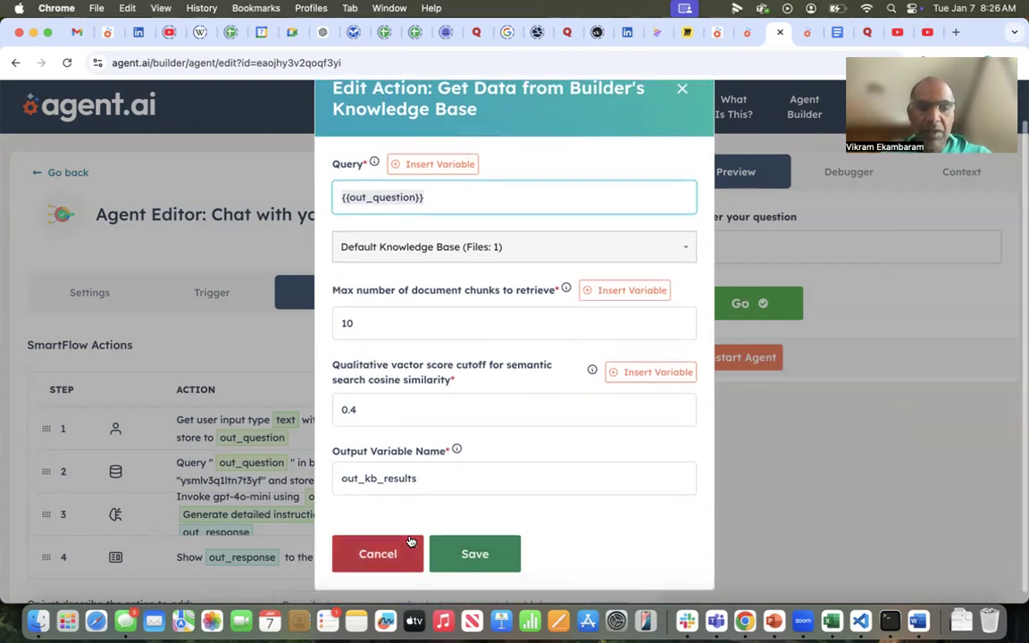
left_click(470, 555)
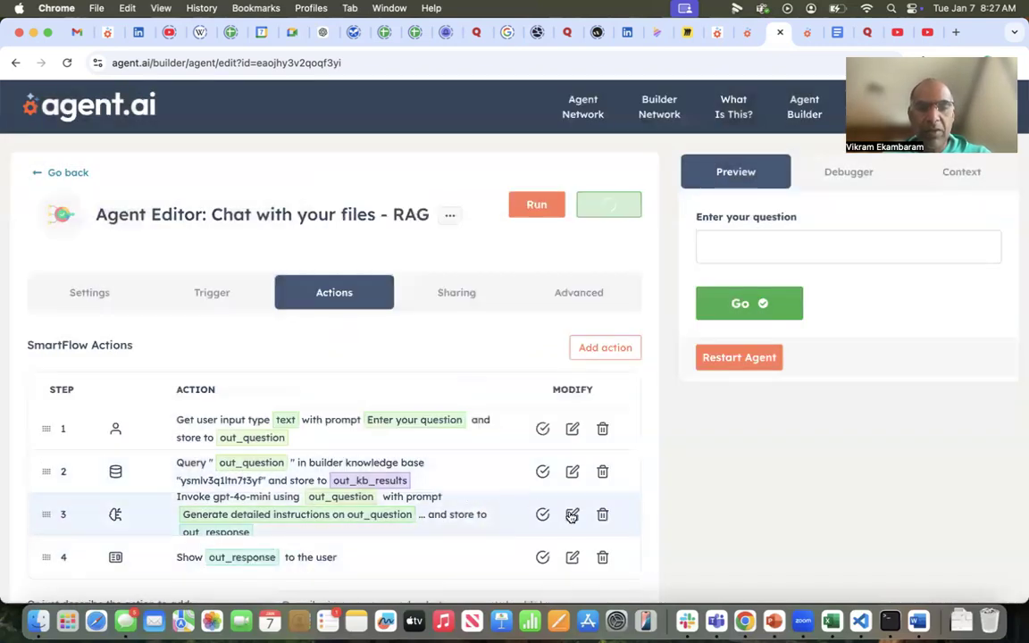
Examine the instructions, their inserted variables and the output variable of the Use GenAI (LLM) action, and save it.
left_click(571, 515)
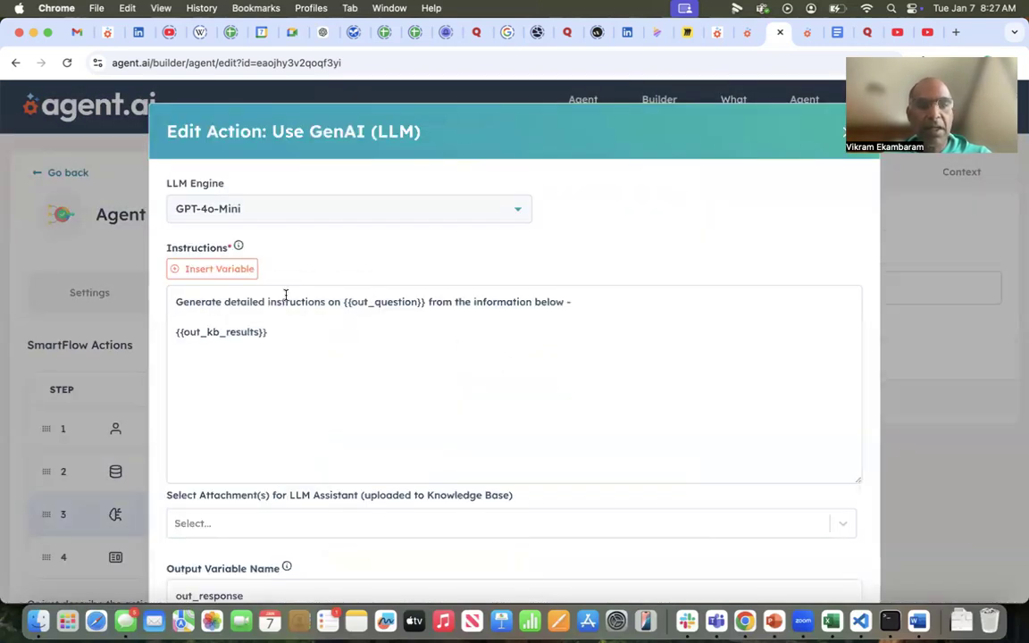
left_click_drag(344, 302, 426, 302)
left_click(464, 294)
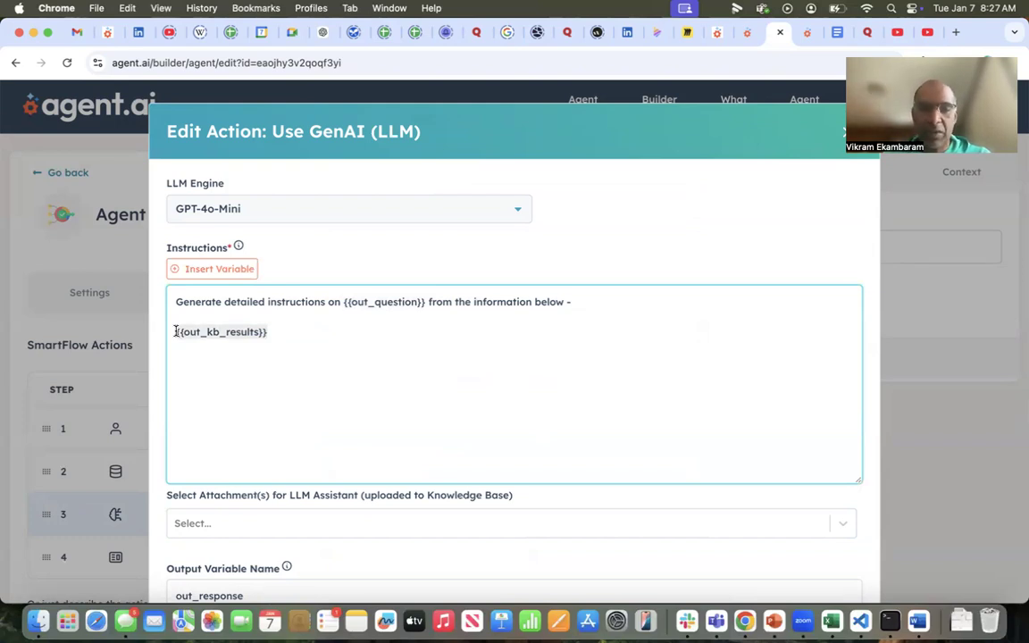
scroll(175, 330, "down", 3)
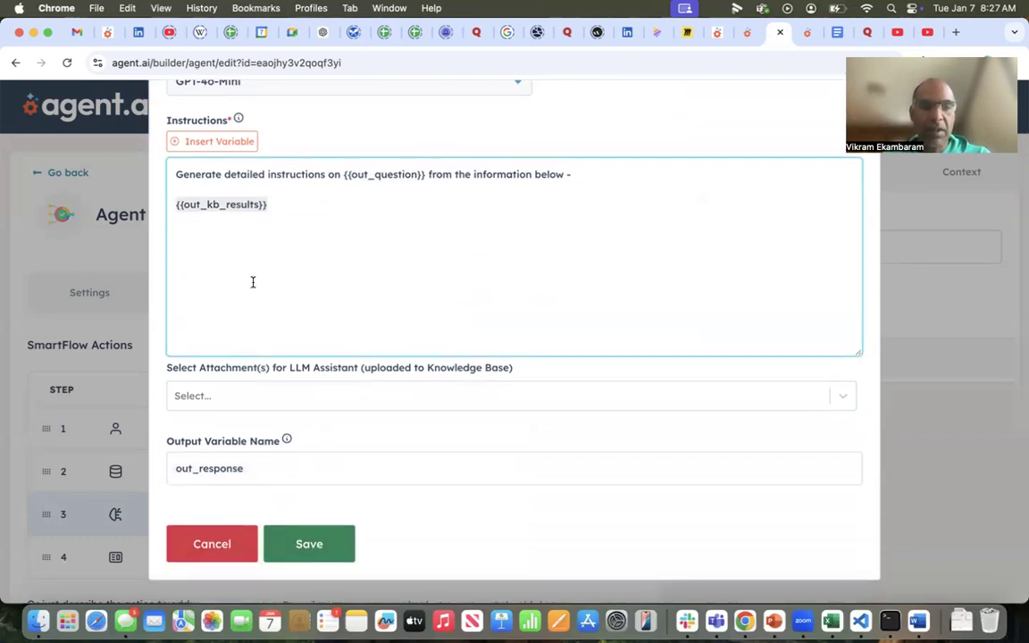
left_click(308, 544)
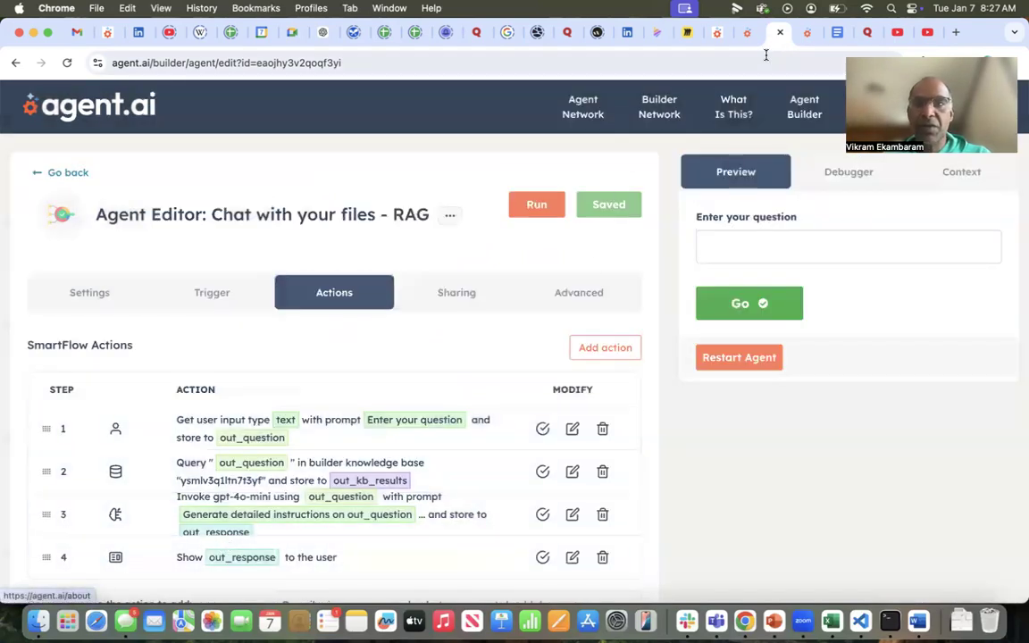
Open the Chat with your files - RAG agent's run page and read through the answer on building a chat with my files agent.
left_click(807, 36)
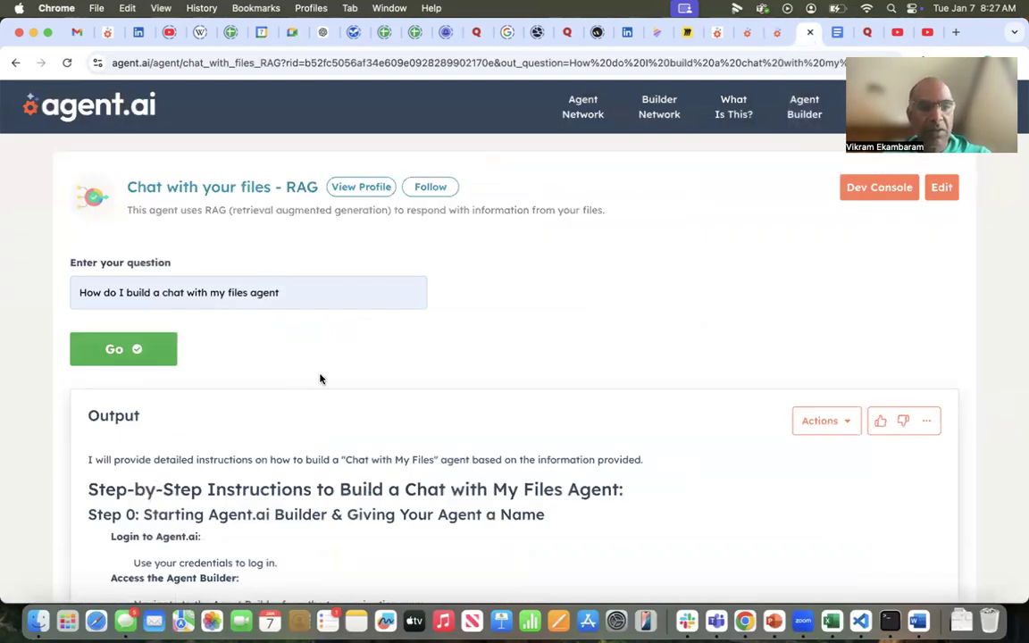
scroll(319, 372, "down", 3)
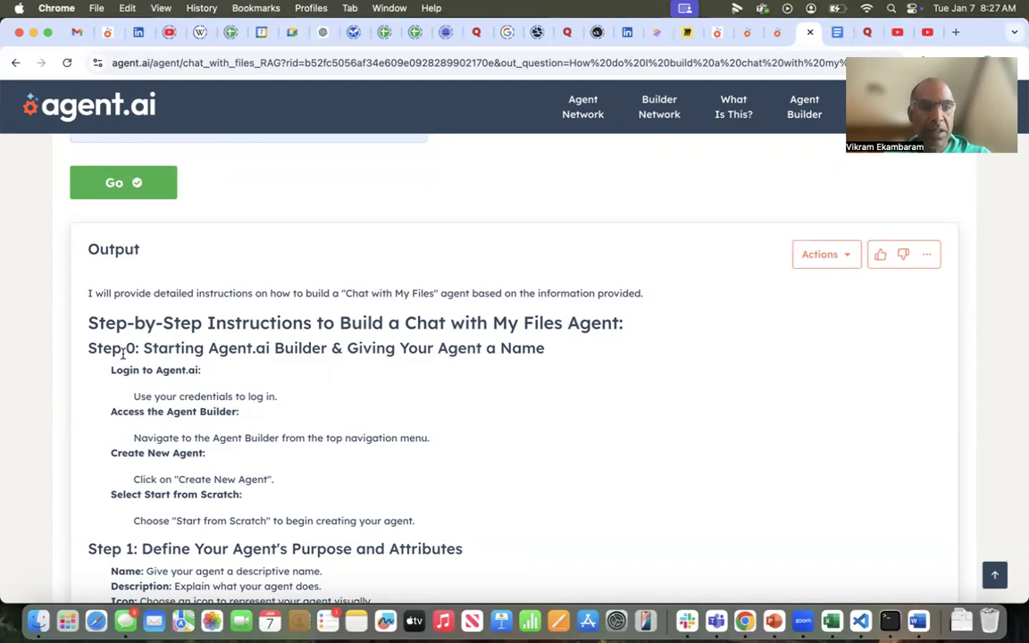
scroll(229, 457, "down", 2)
scroll(229, 457, "down", 3)
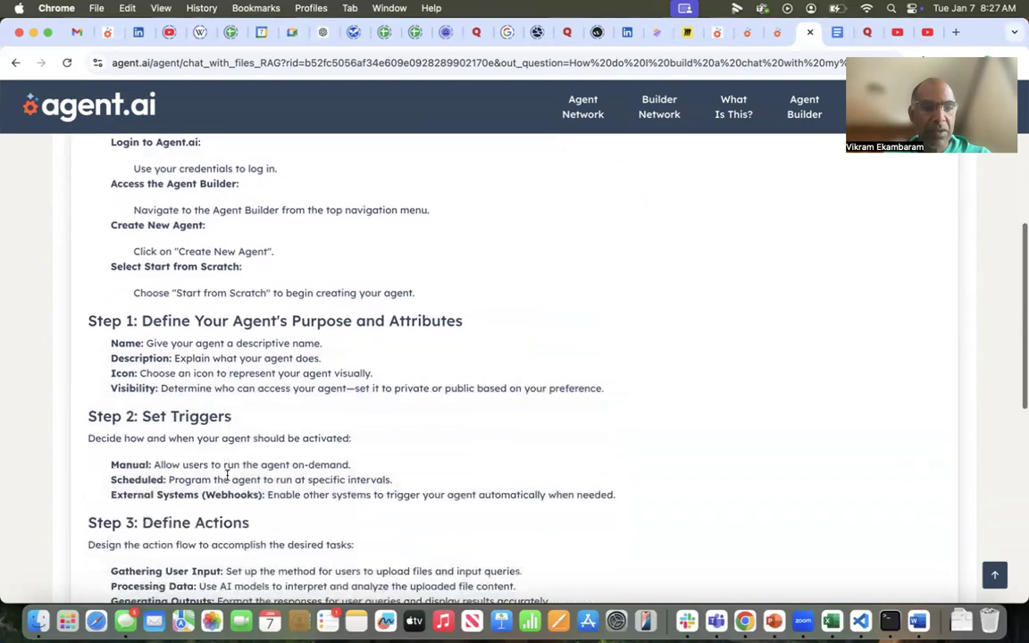
scroll(259, 480, "up", 4)
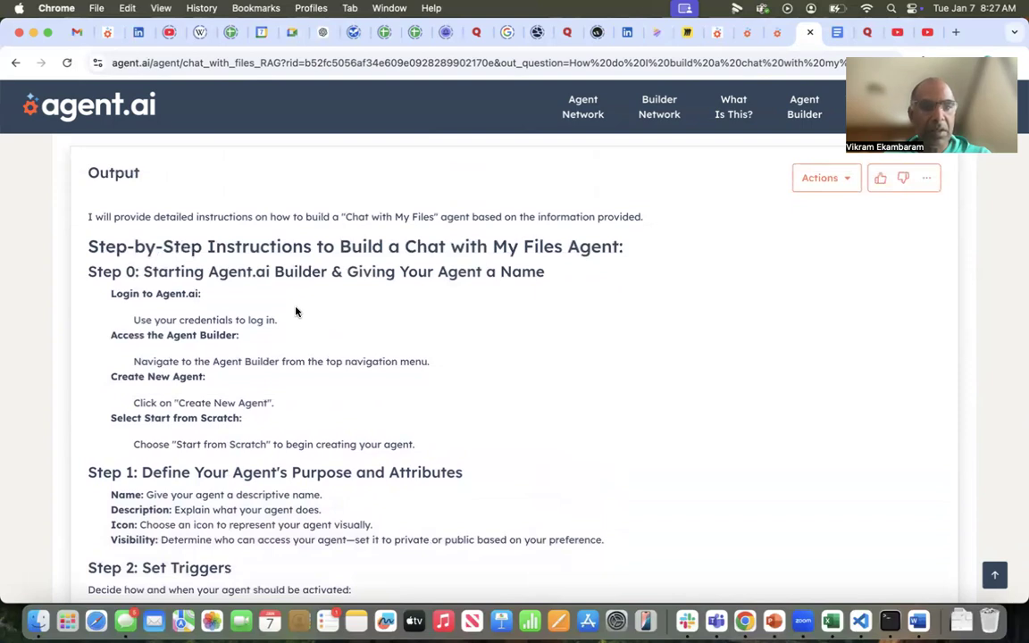
scroll(295, 311, "up", 1)
scroll(296, 310, "down", 5)
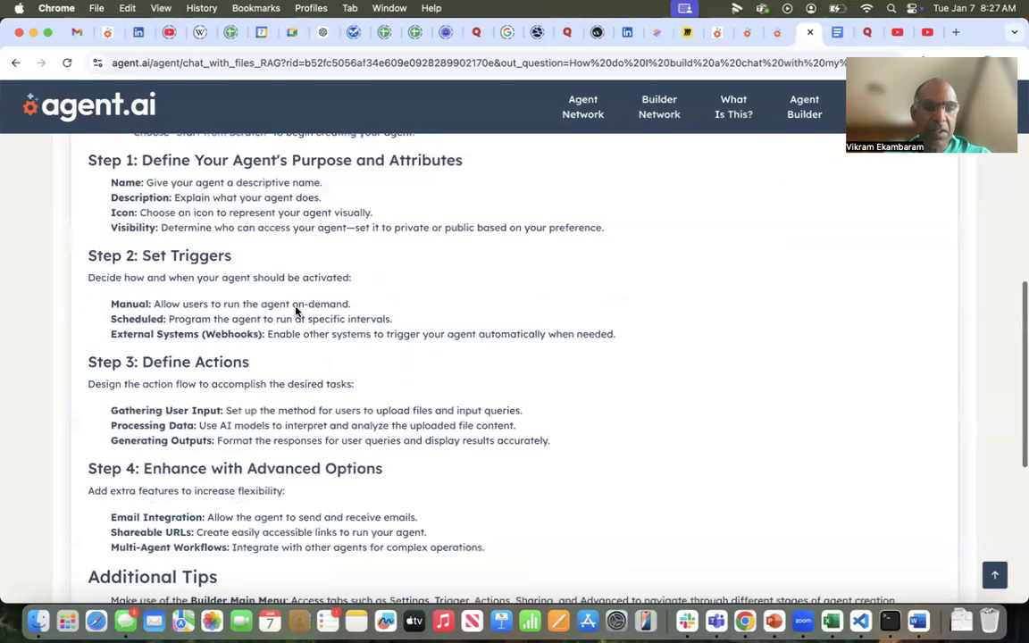
scroll(296, 311, "down", 3)
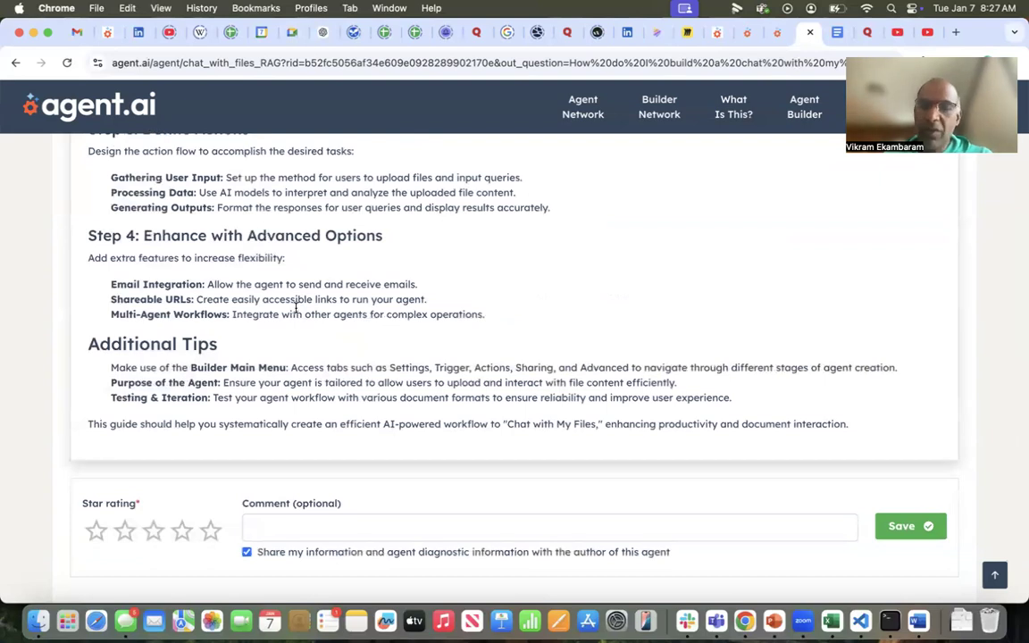
scroll(281, 259, "up", 2)
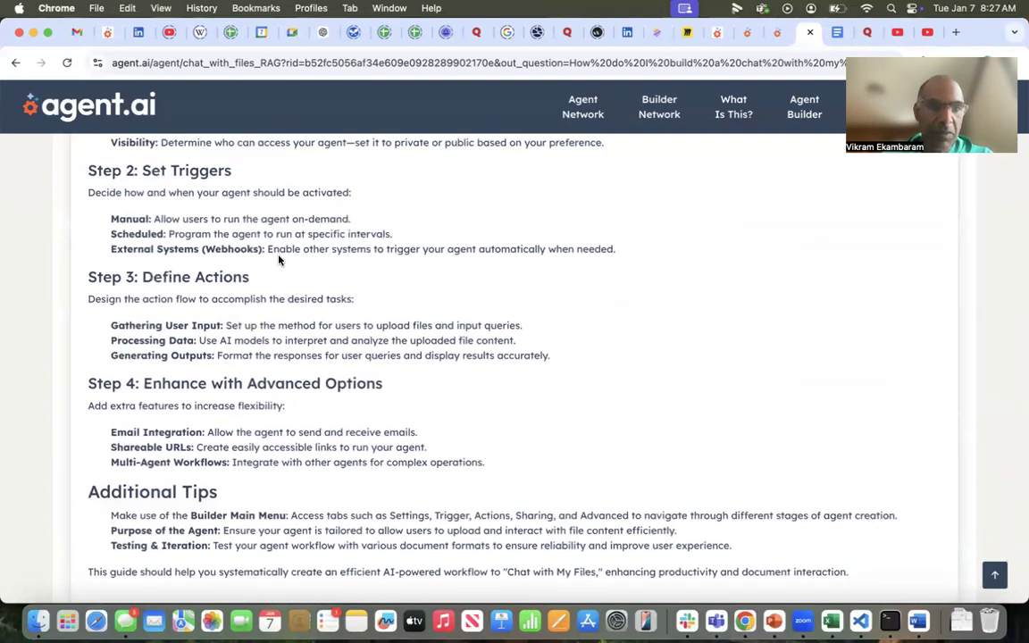
scroll(278, 258, "up", 2)
scroll(279, 259, "up", 4)
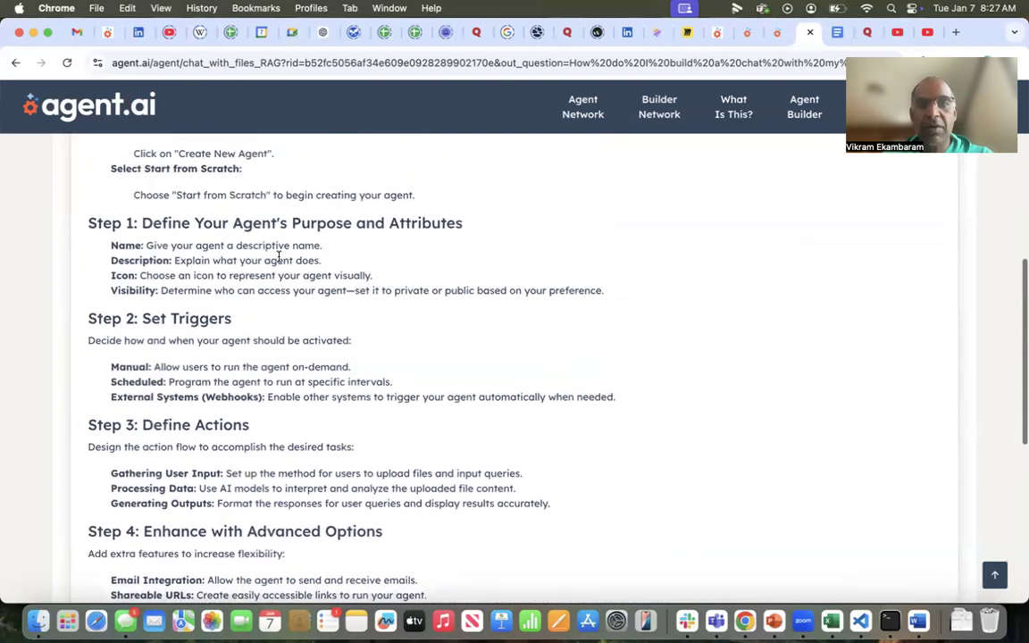
scroll(279, 256, "up", 1)
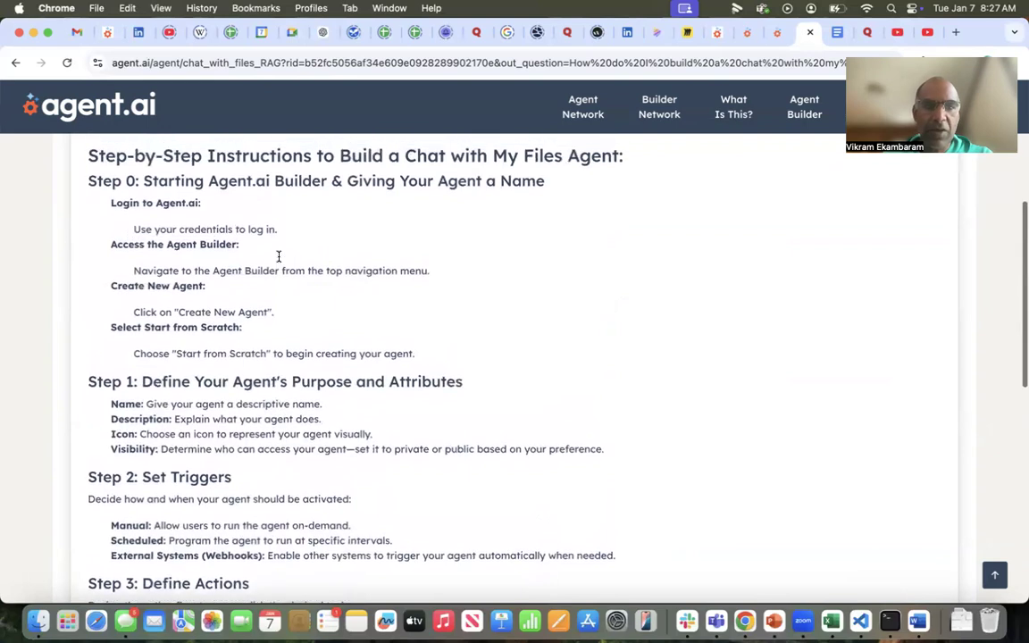